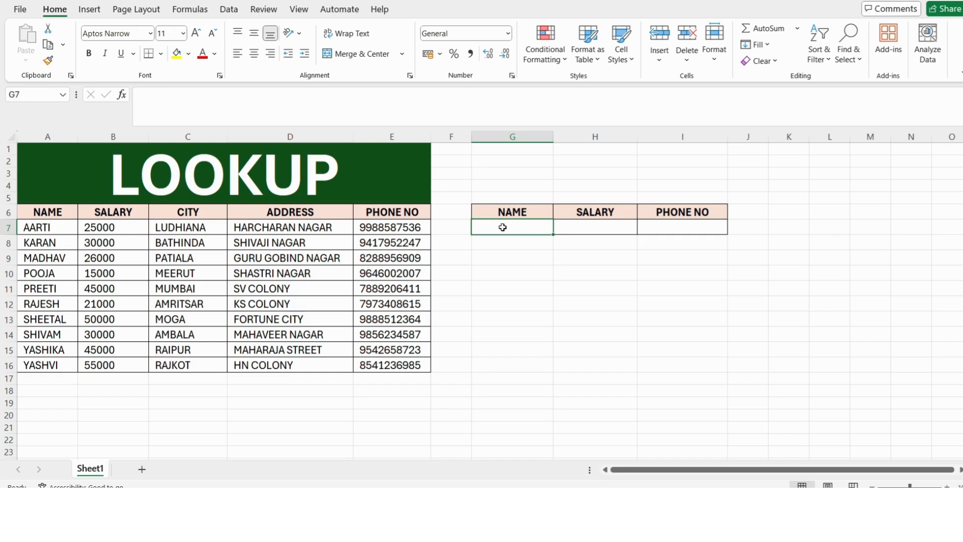
# Step: Add a list data validation to cell G7 with source A7:A16, then choose the name stored in A13 from its drop-down
pyautogui.click(228, 11)
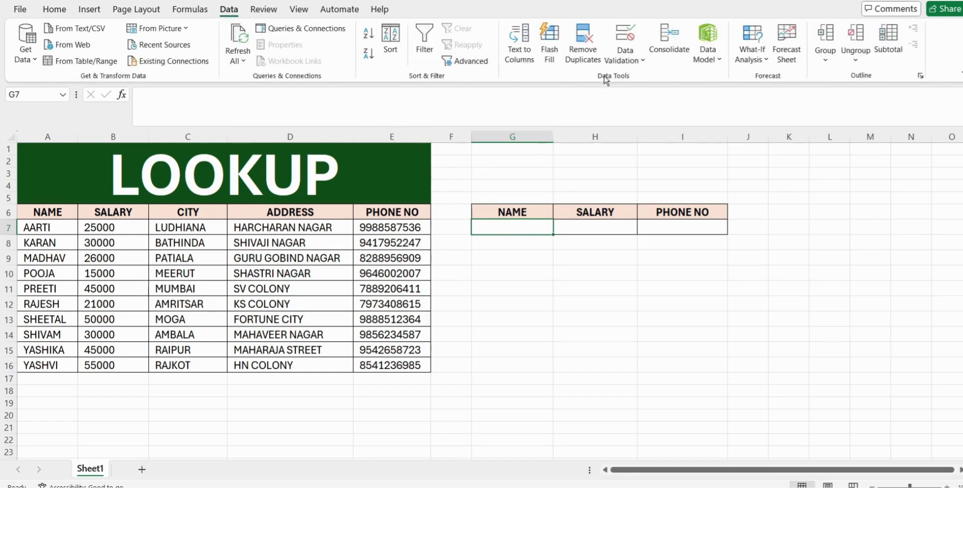
pyautogui.click(622, 60)
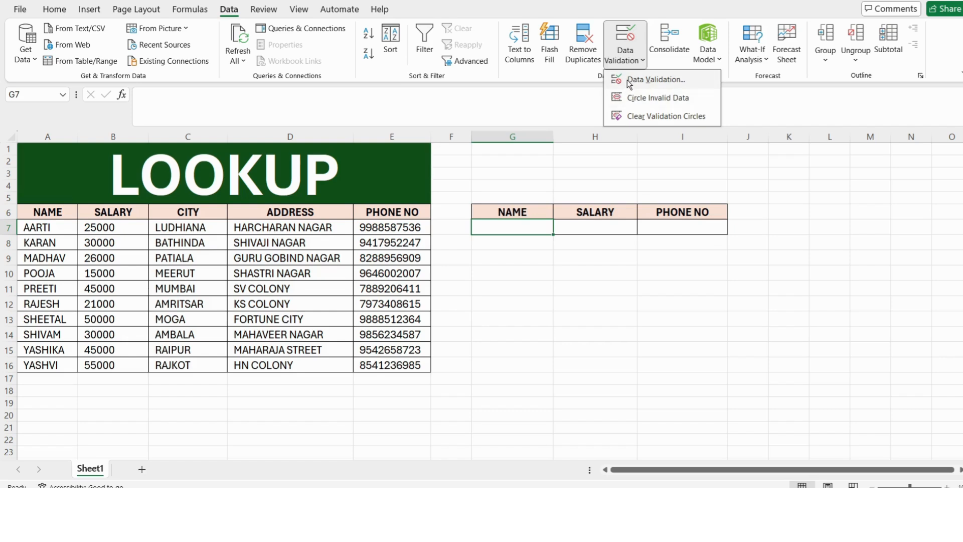
pyautogui.click(630, 80)
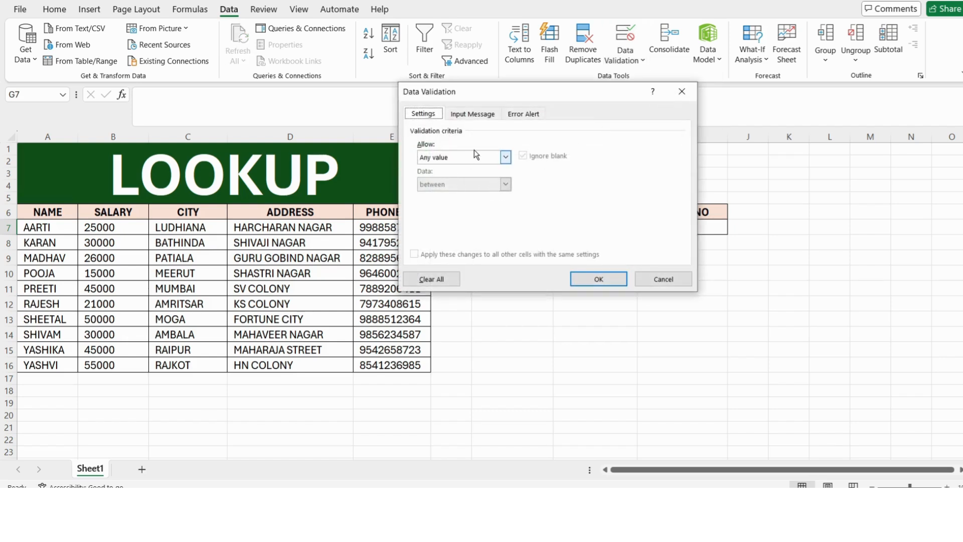
pyautogui.moveTo(537, 92); pyautogui.dragTo(702, 99)
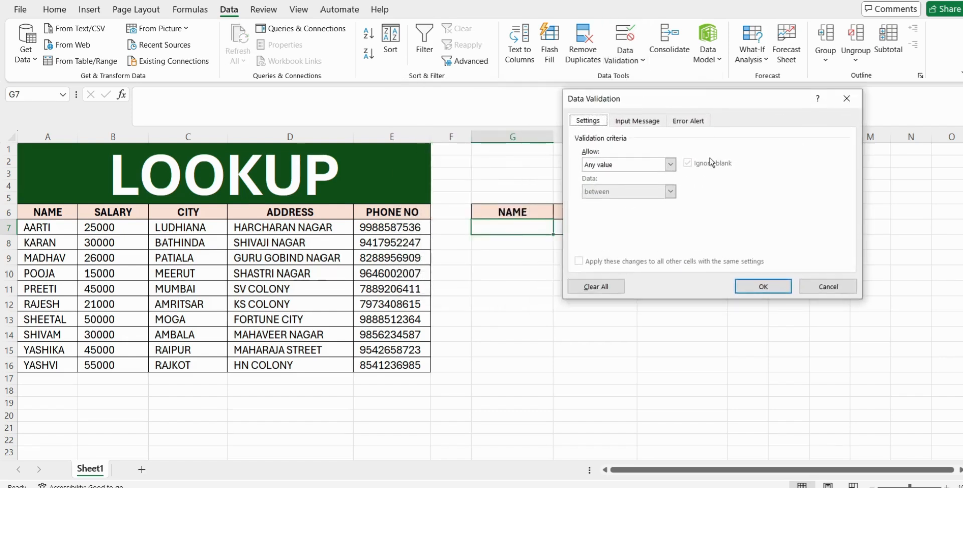
pyautogui.click(659, 165)
pyautogui.click(599, 202)
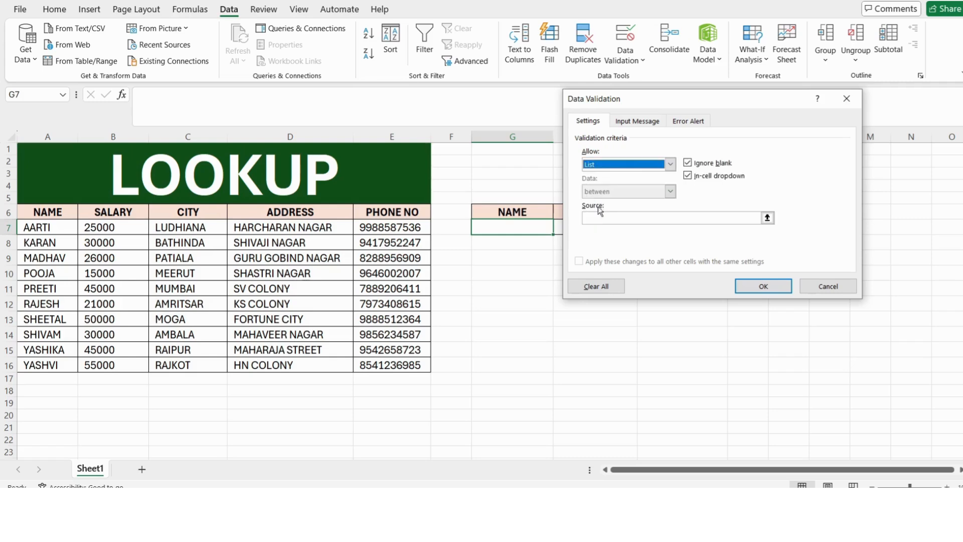
pyautogui.click(592, 218)
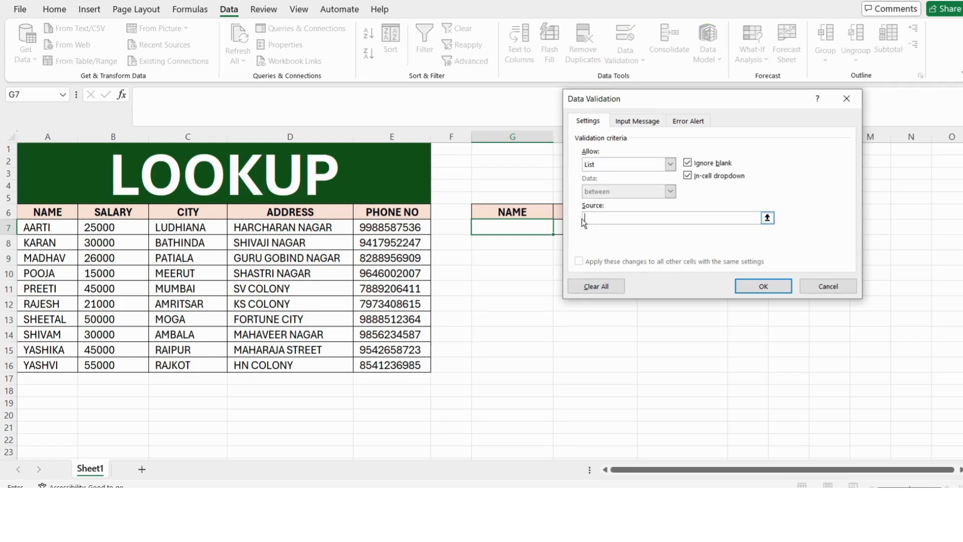
pyautogui.moveTo(69, 230); pyautogui.dragTo(48, 366)
pyautogui.click(763, 286)
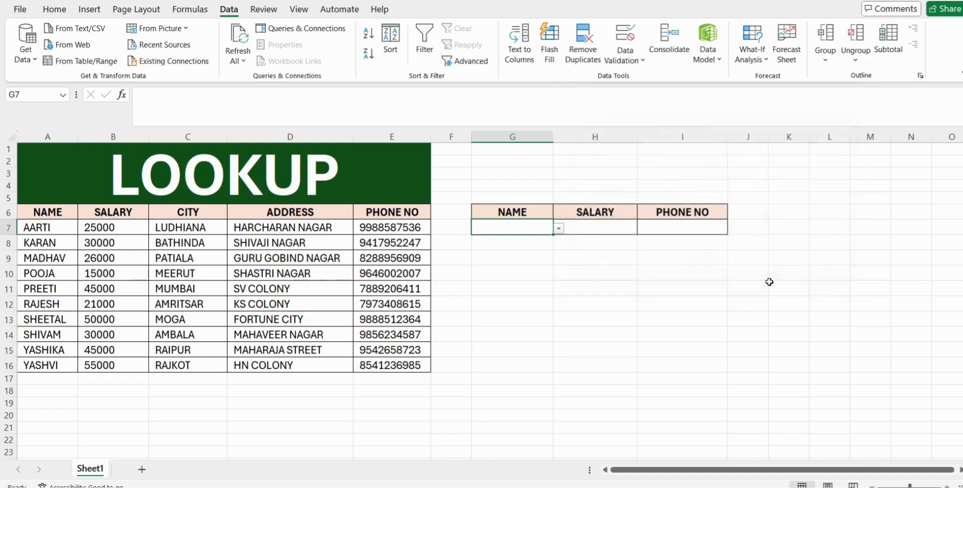
pyautogui.click(559, 229)
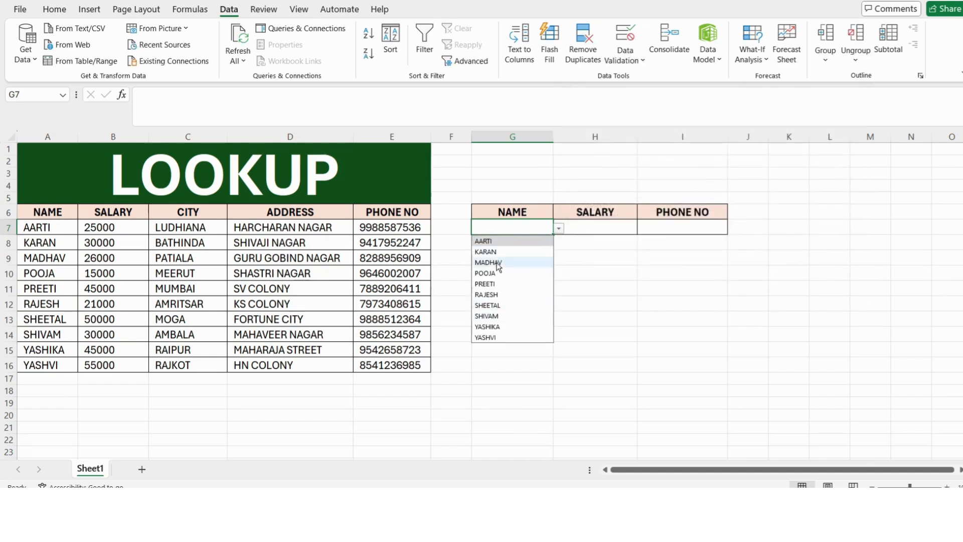
pyautogui.click(491, 306)
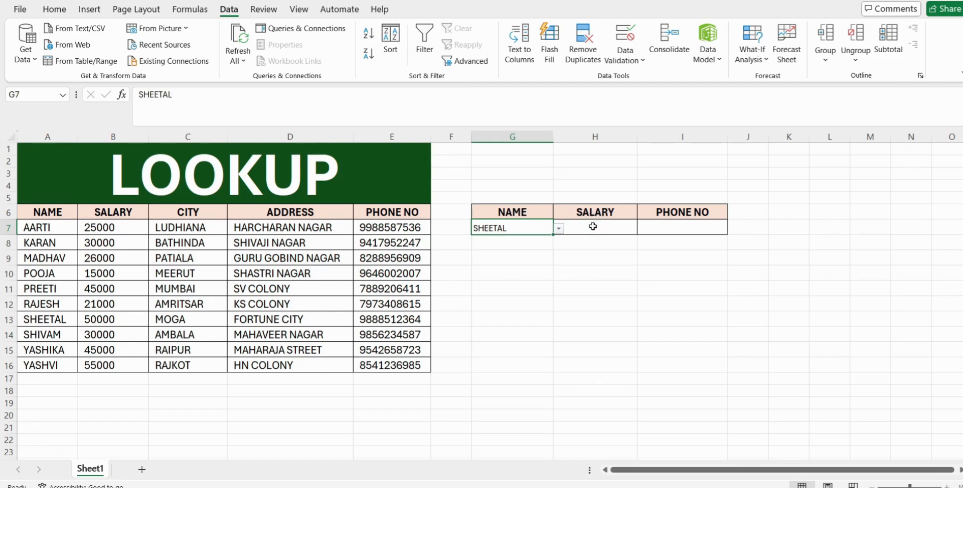
# Step: Enter the formula =LOOKUP(G7,A7:E16,B7:B16) in cell H7 under SALARY
pyautogui.click(593, 228)
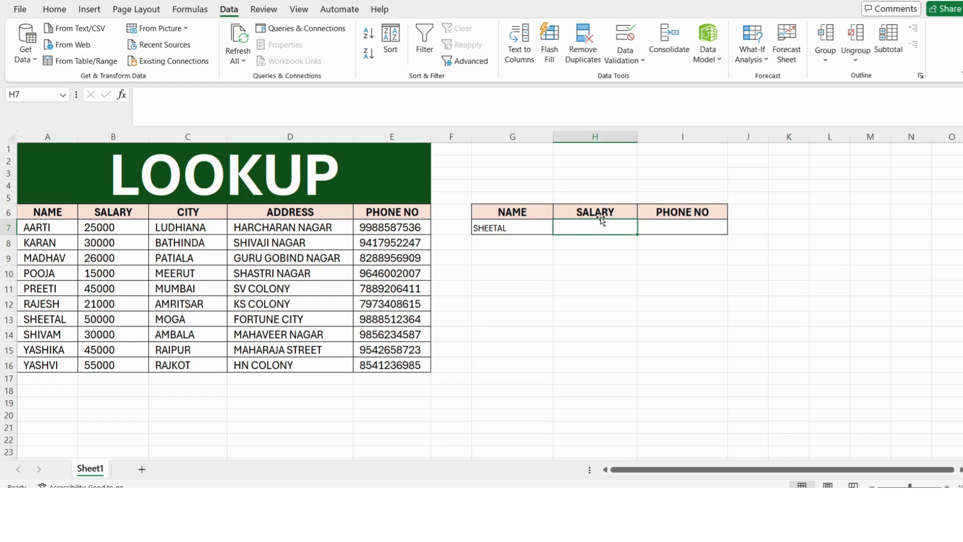
pyautogui.write('=loo')
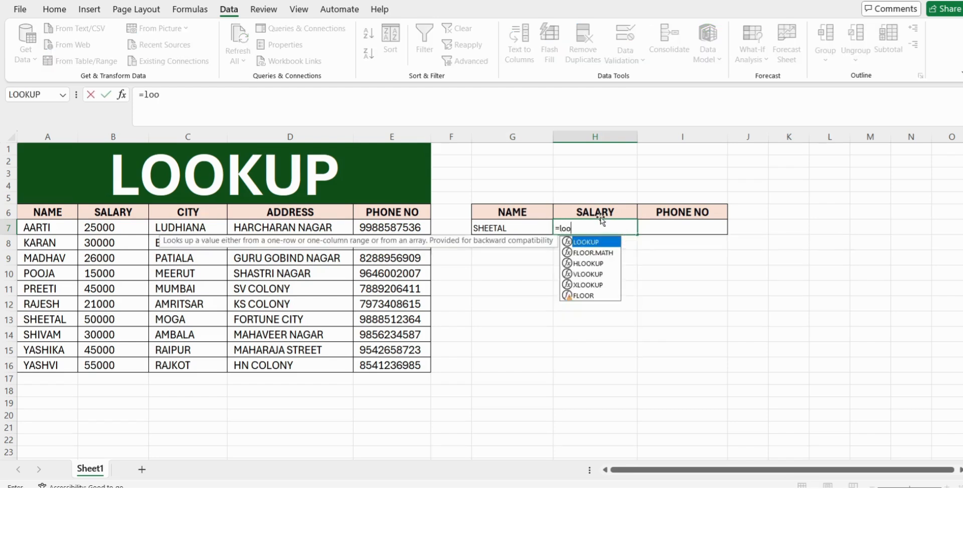
pyautogui.write('ku')
pyautogui.press('Tab')
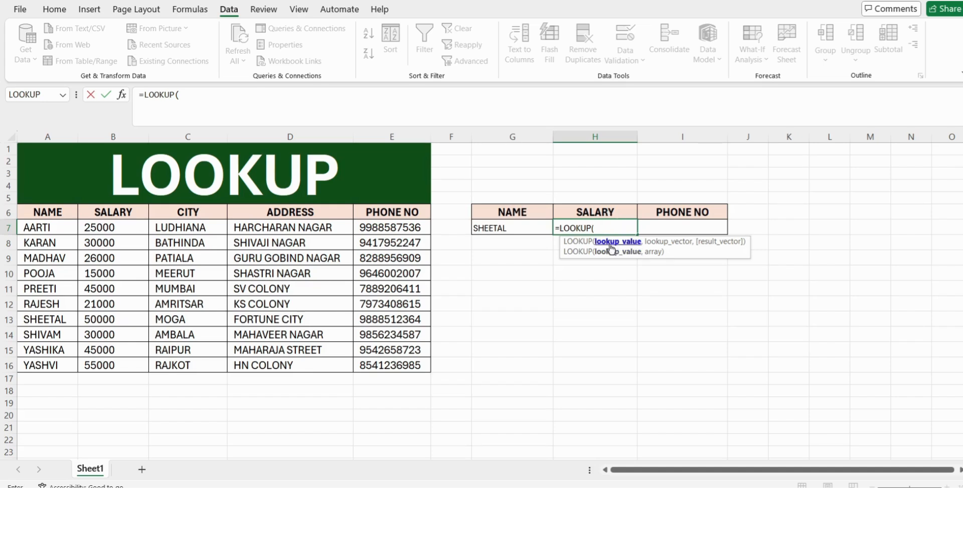
pyautogui.click(503, 229)
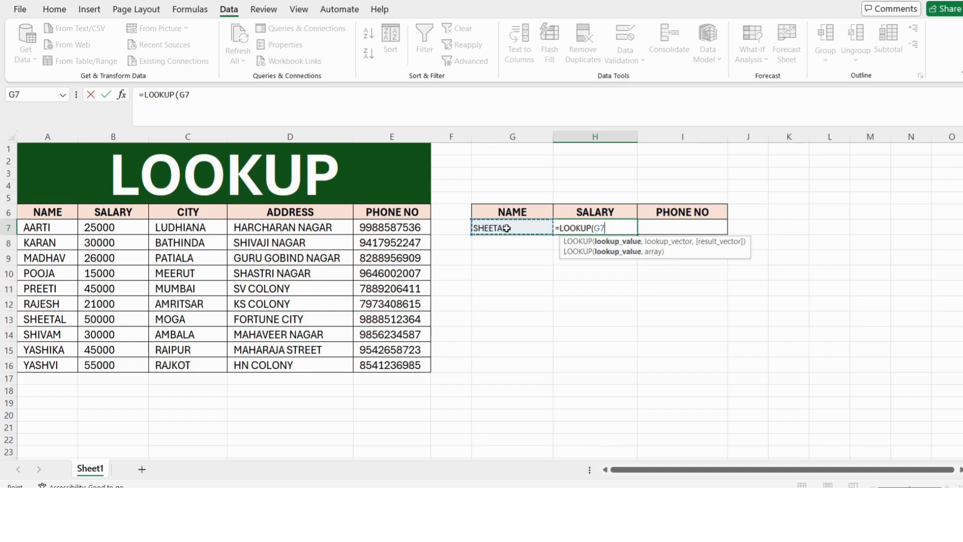
pyautogui.write(',')
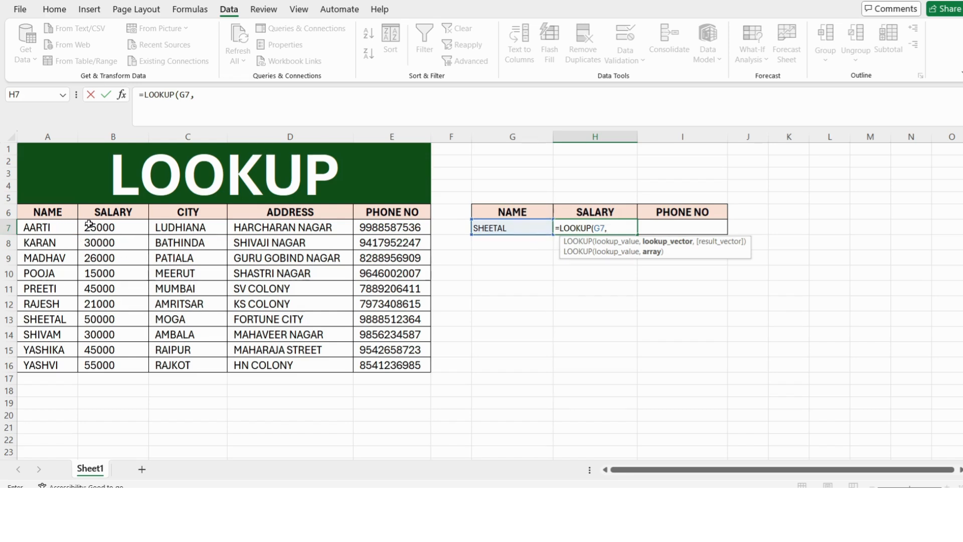
pyautogui.moveTo(67, 227); pyautogui.dragTo(389, 367)
pyautogui.write(',')
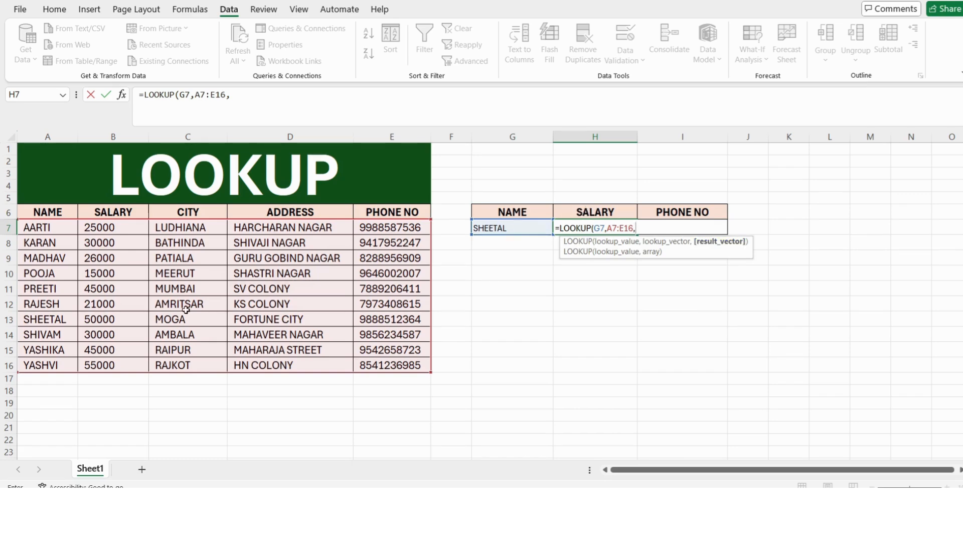
pyautogui.moveTo(109, 228); pyautogui.dragTo(115, 364)
pyautogui.write(')')
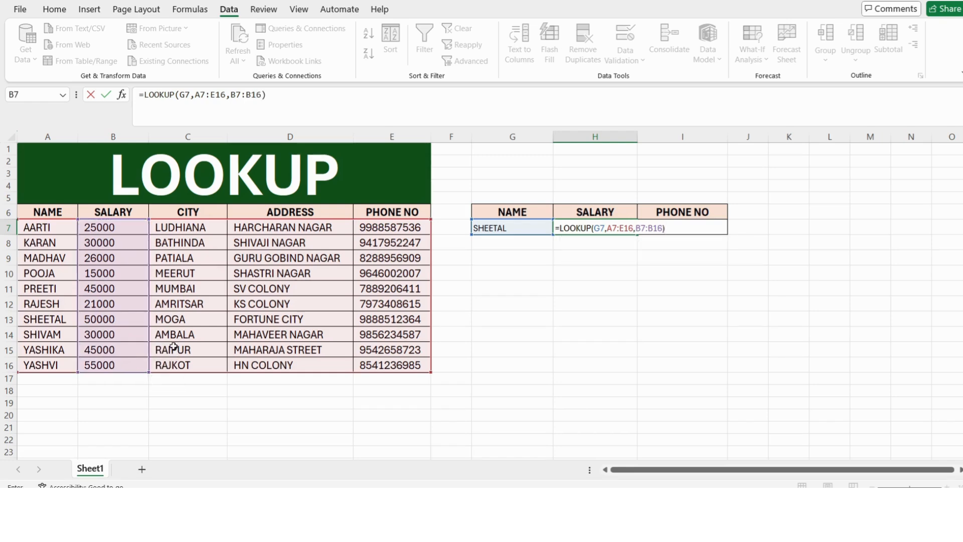
pyautogui.press('Return')
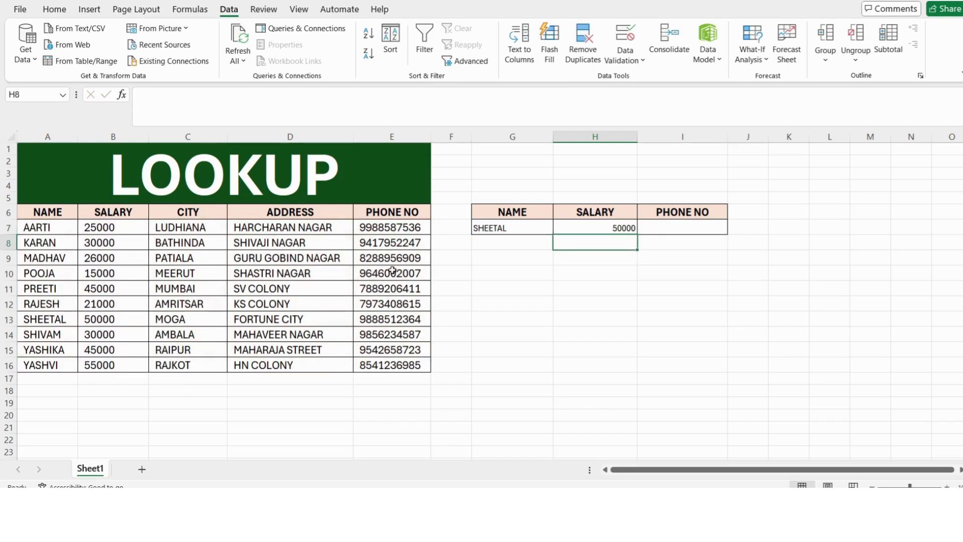
# Step: Switch the name in G7 to the one stored in A14 to test the salary lookup
pyautogui.click(507, 229)
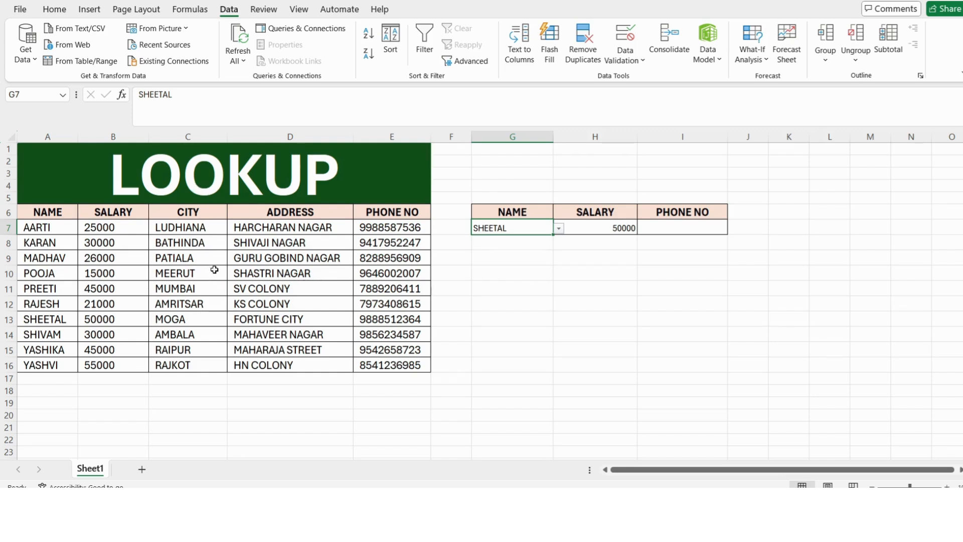
pyautogui.click(559, 229)
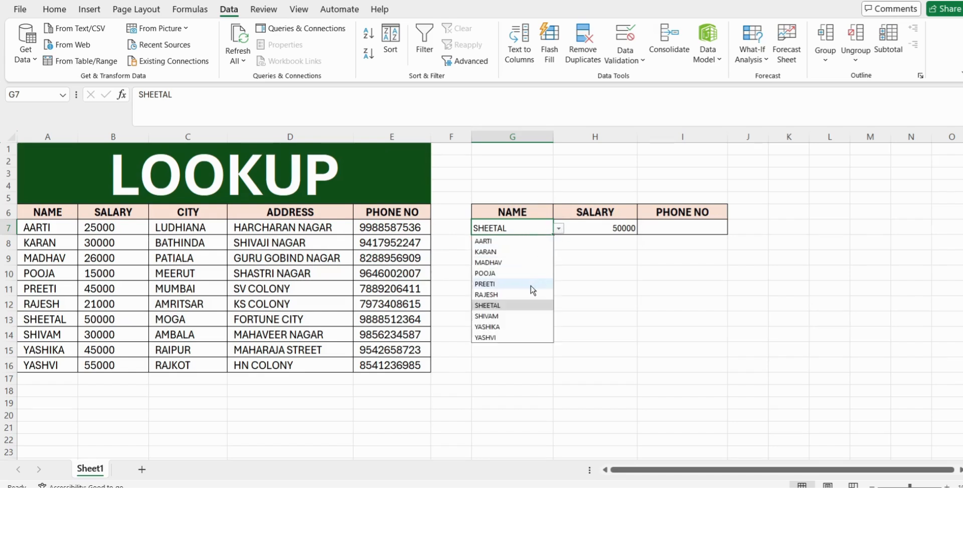
pyautogui.click(500, 316)
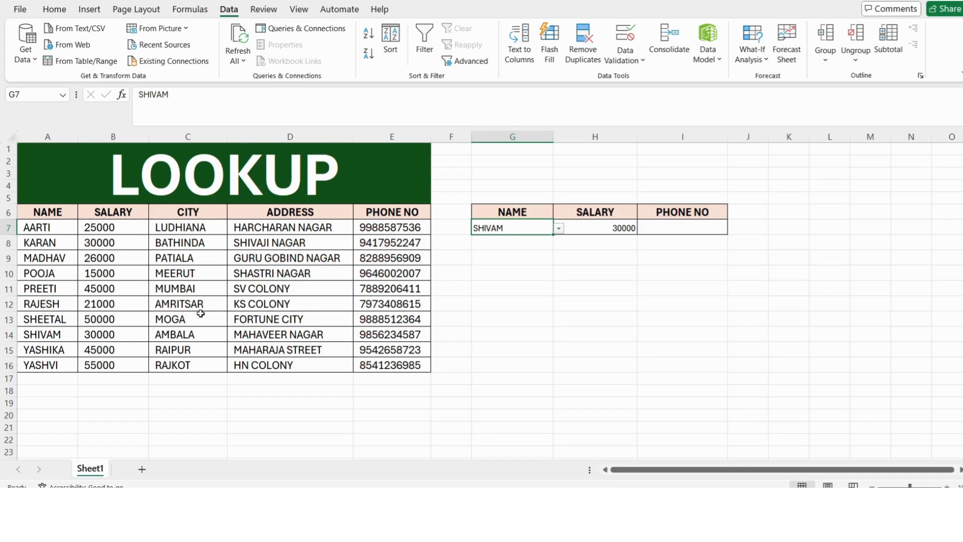
# Step: Enter the formula =LOOKUP(G7,A7:E16,E7:E16) in cell I7 under PHONE NO
pyautogui.click(698, 229)
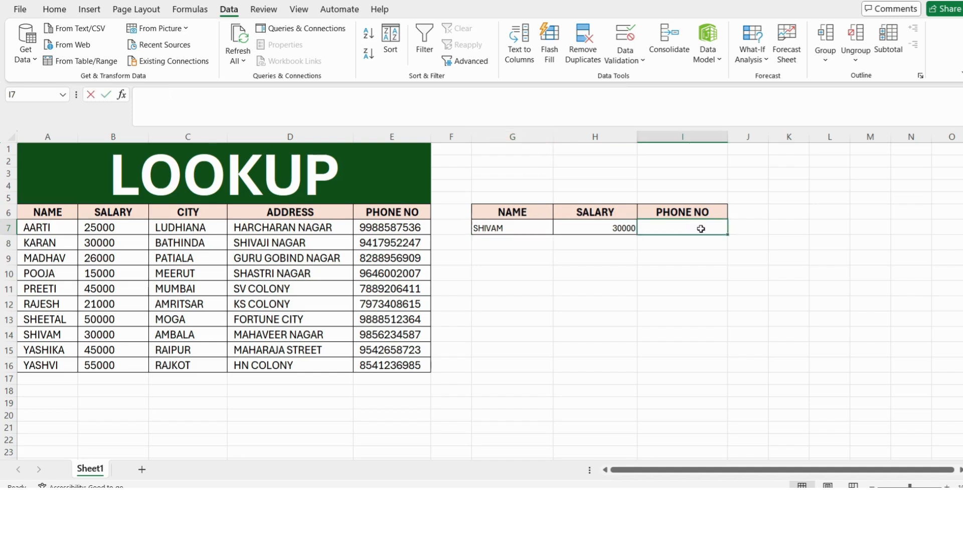
pyautogui.write('=LOOKUP(')
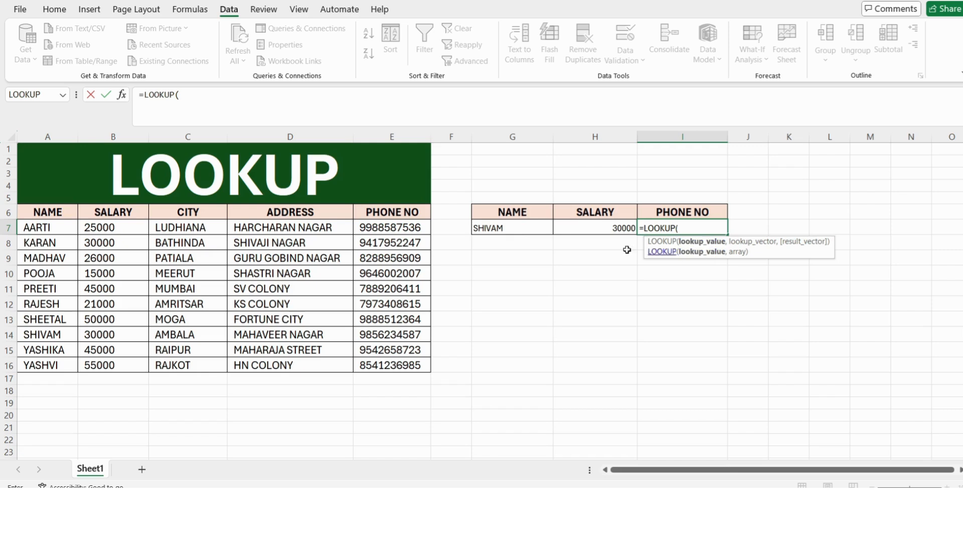
pyautogui.click(502, 228)
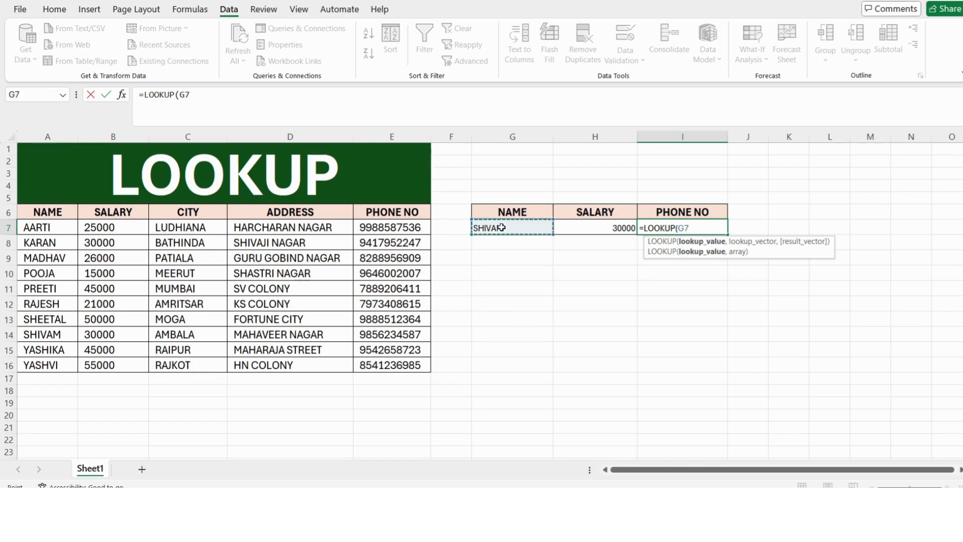
pyautogui.write(',')
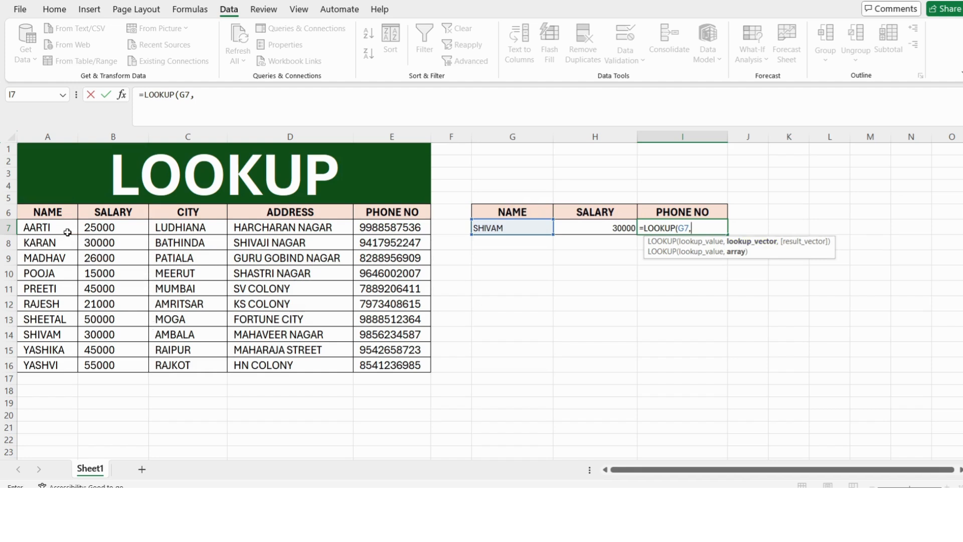
pyautogui.moveTo(57, 230); pyautogui.dragTo(379, 362)
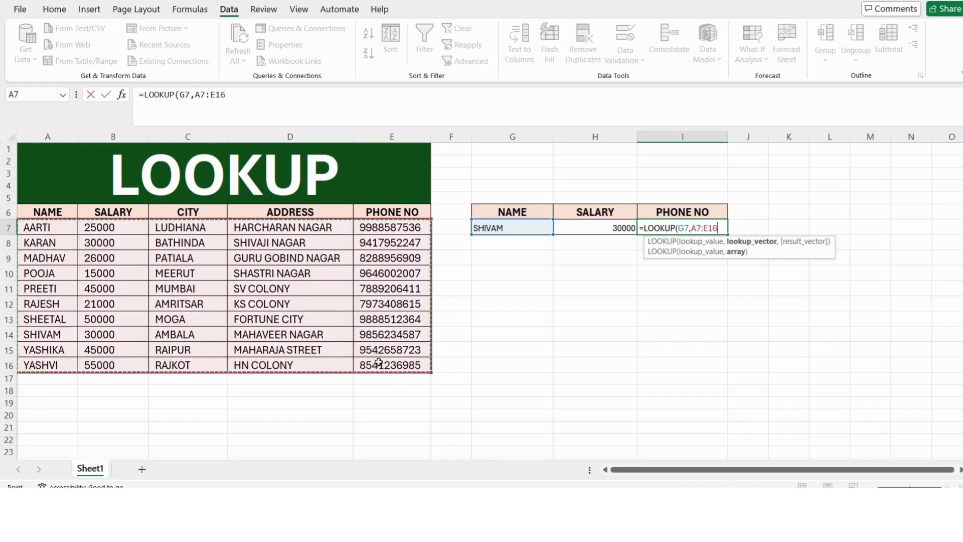
pyautogui.write(',')
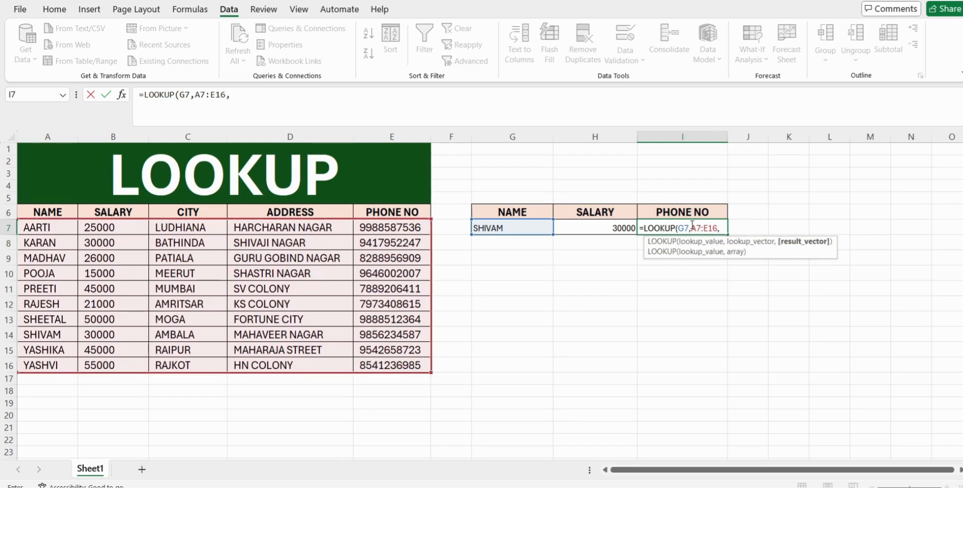
pyautogui.moveTo(424, 227); pyautogui.dragTo(397, 358)
pyautogui.write(')')
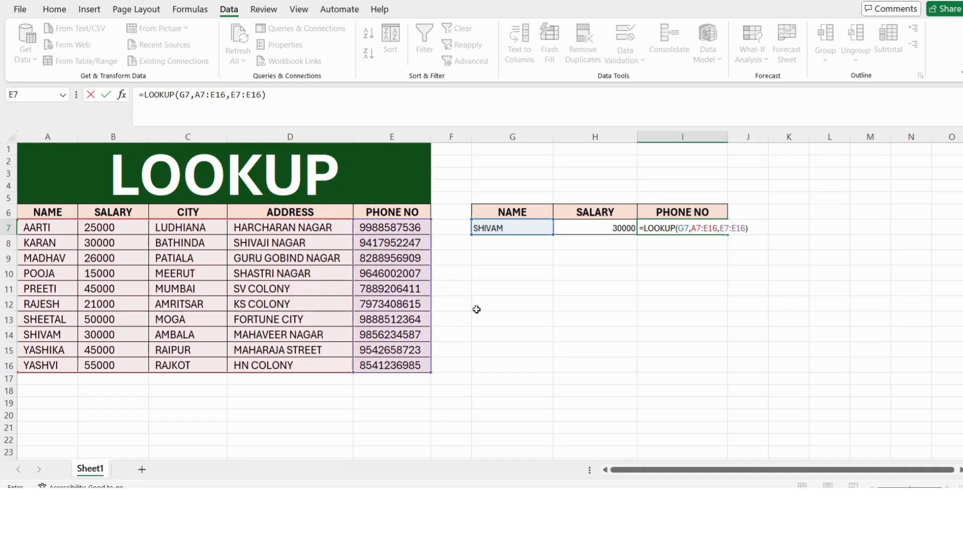
pyautogui.press('Return')
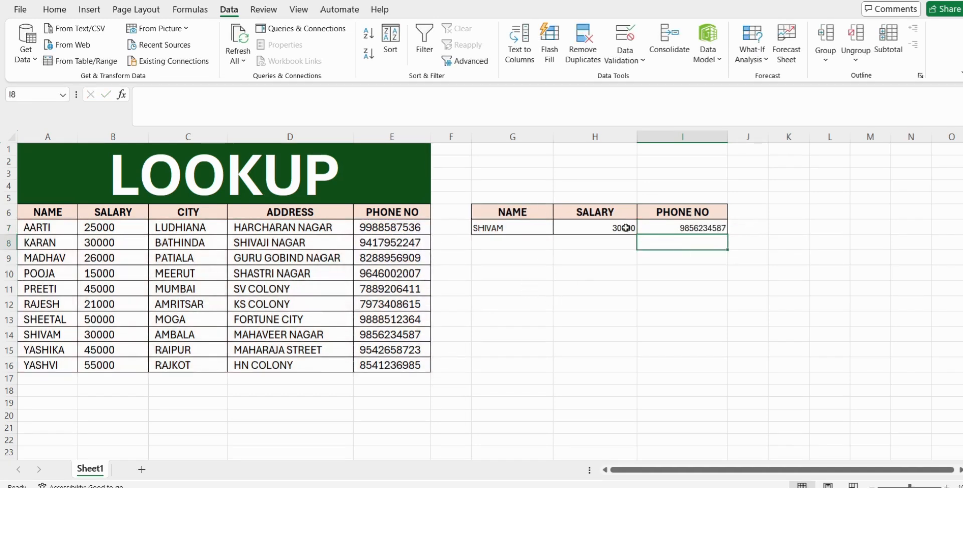
# Step: Change the name in G7 to the one stored in A11 to test both lookup formulas
pyautogui.click(664, 228)
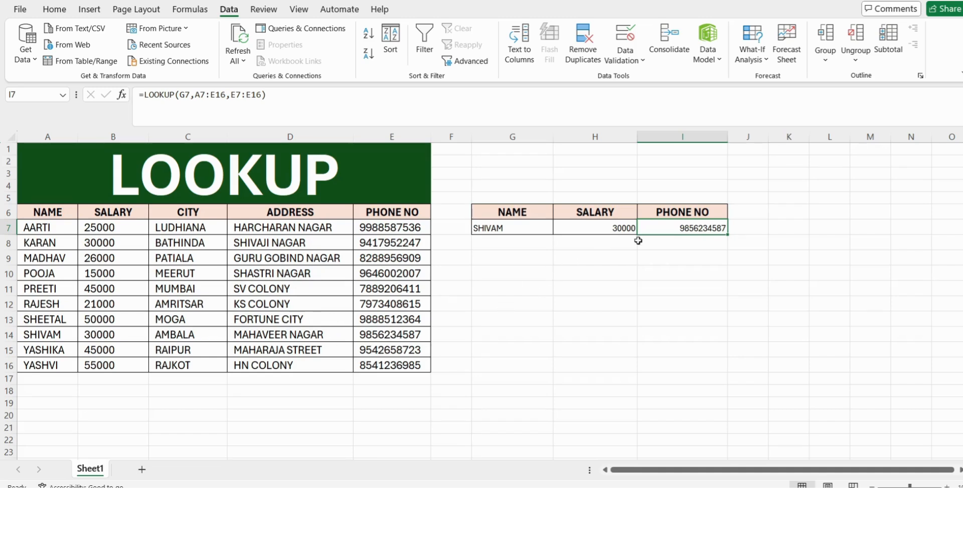
pyautogui.click(509, 226)
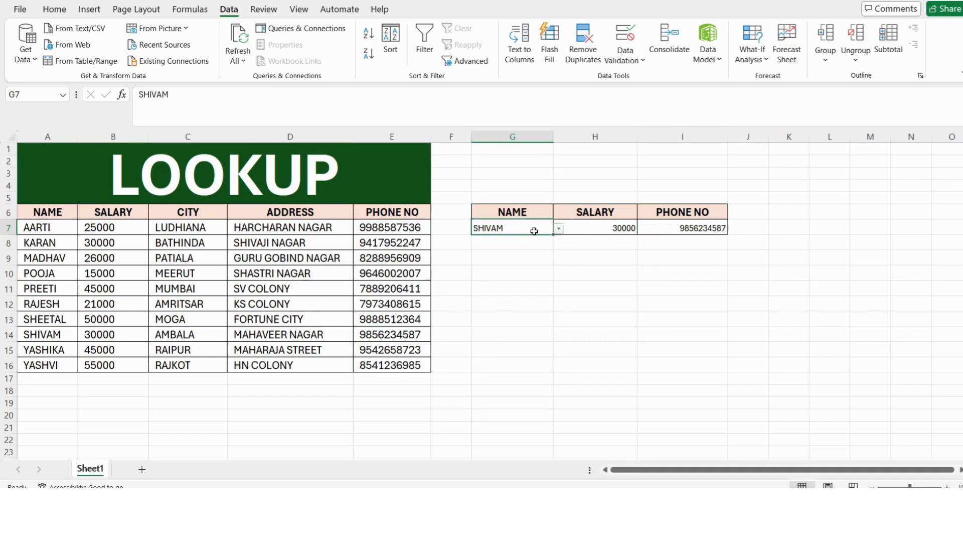
pyautogui.click(558, 229)
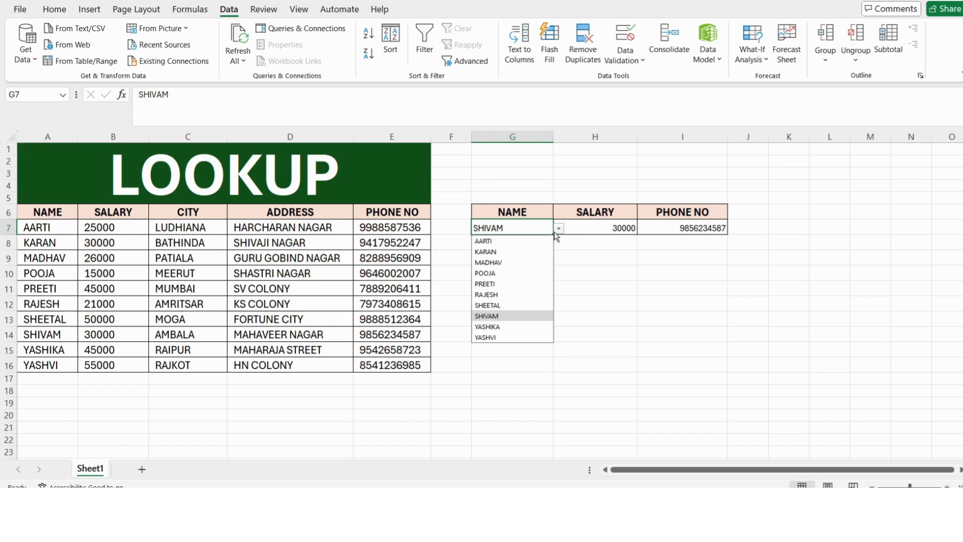
pyautogui.click(499, 284)
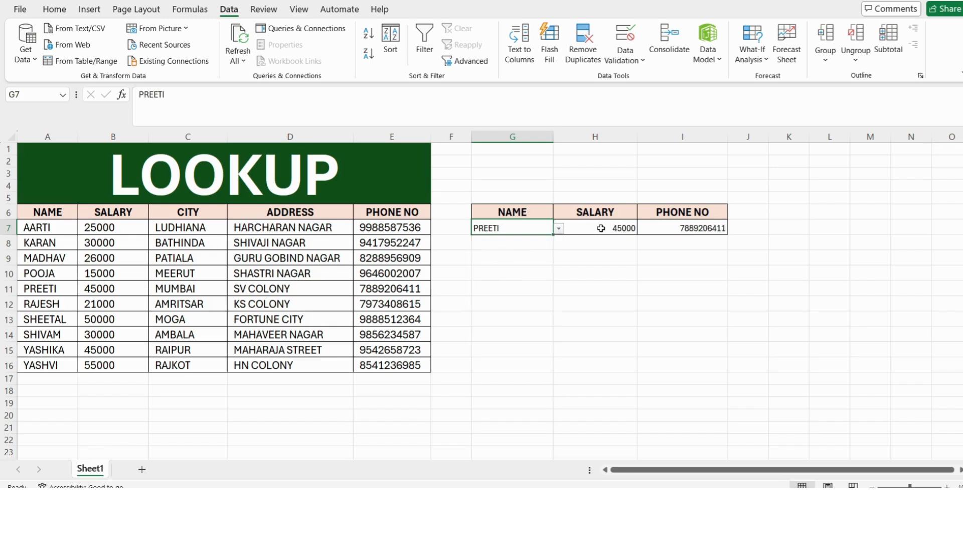